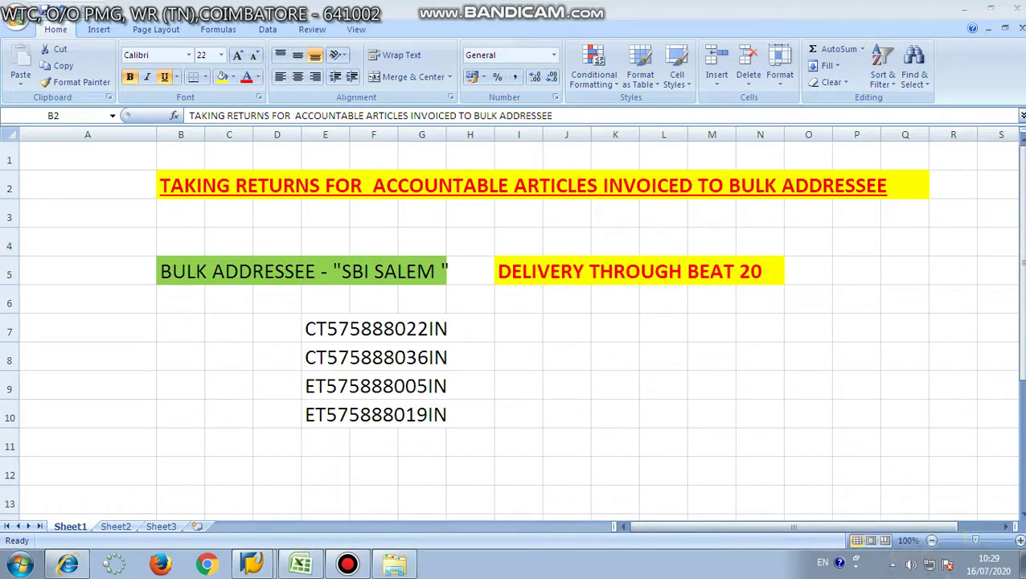
Launch Bulk Delivery Return under Accountable Mails Bulk and maximize its window.
click(964, 16)
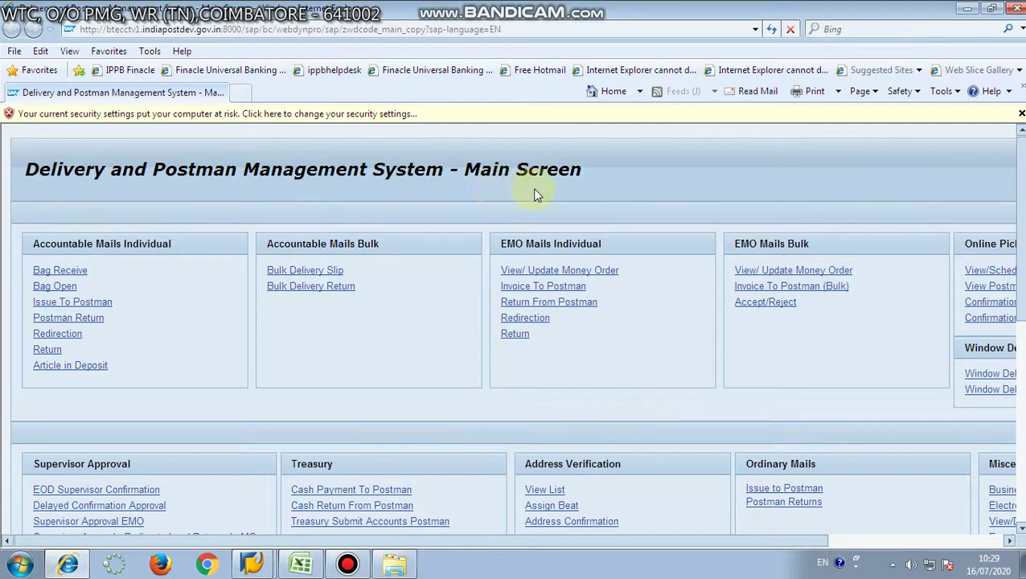
click(305, 287)
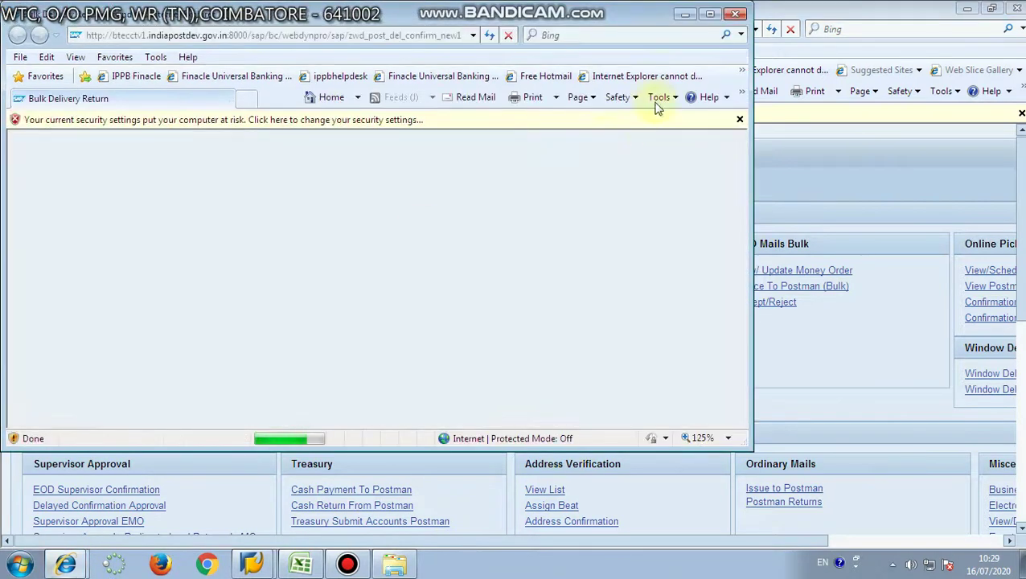
click(710, 15)
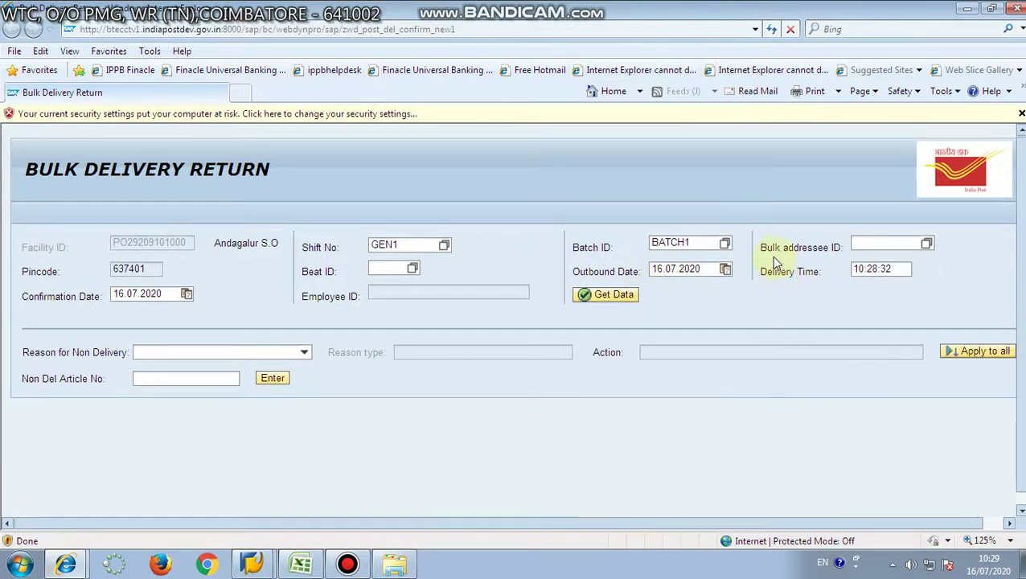
Choose SBI SALEM as bulk addressee from the value help and run Get Data.
click(927, 243)
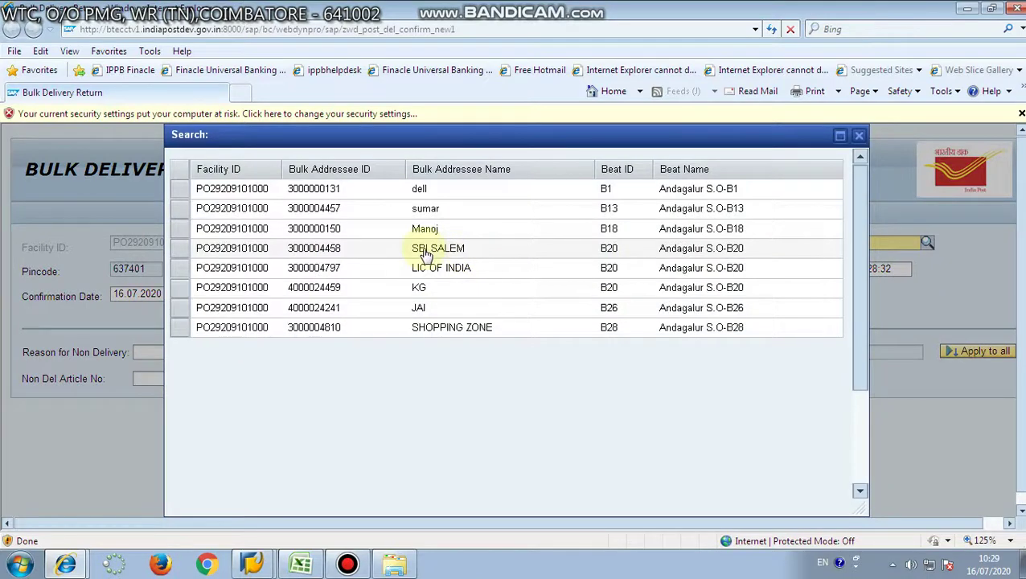
click(424, 248)
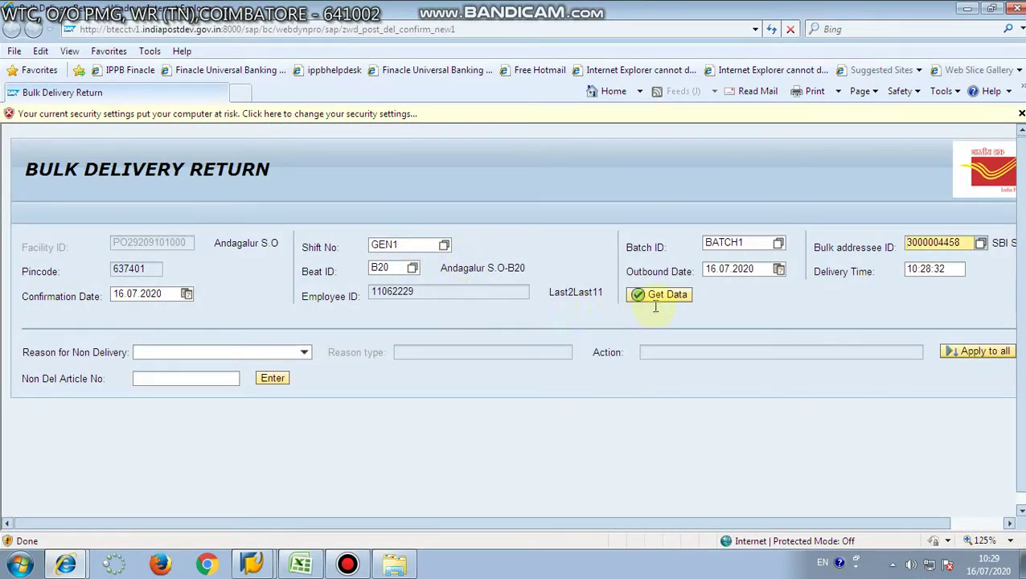
click(680, 300)
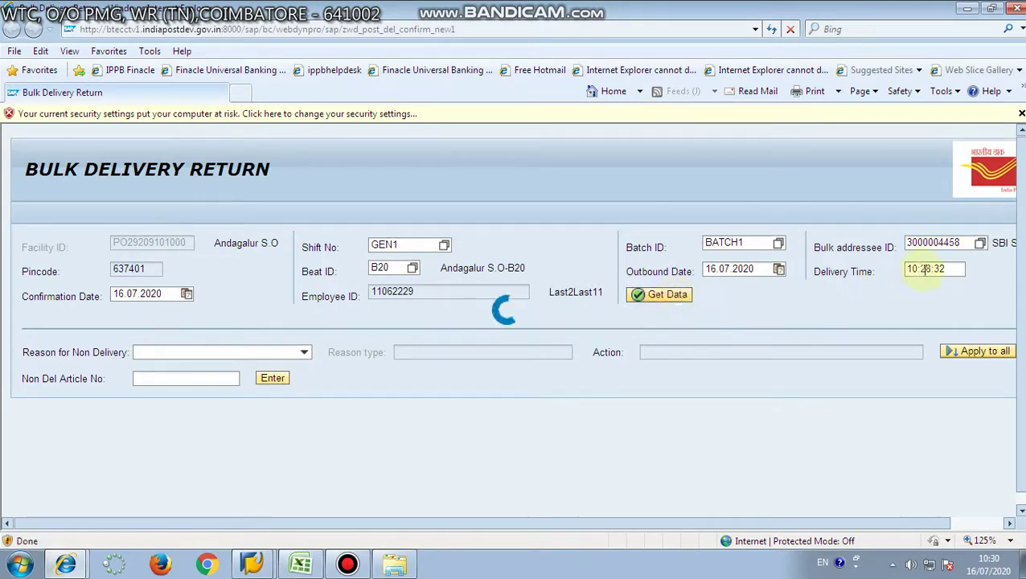
Scroll through the four loaded articles, CT575888022IN to ET575888019IN, then back to the top.
scroll(426, 446, down, 1)
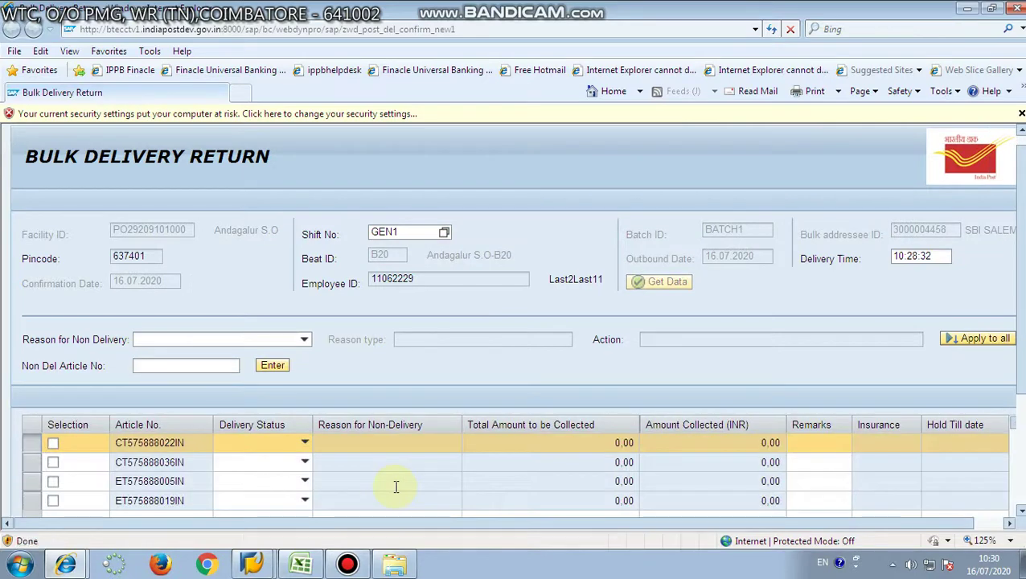
scroll(396, 486, down, 3)
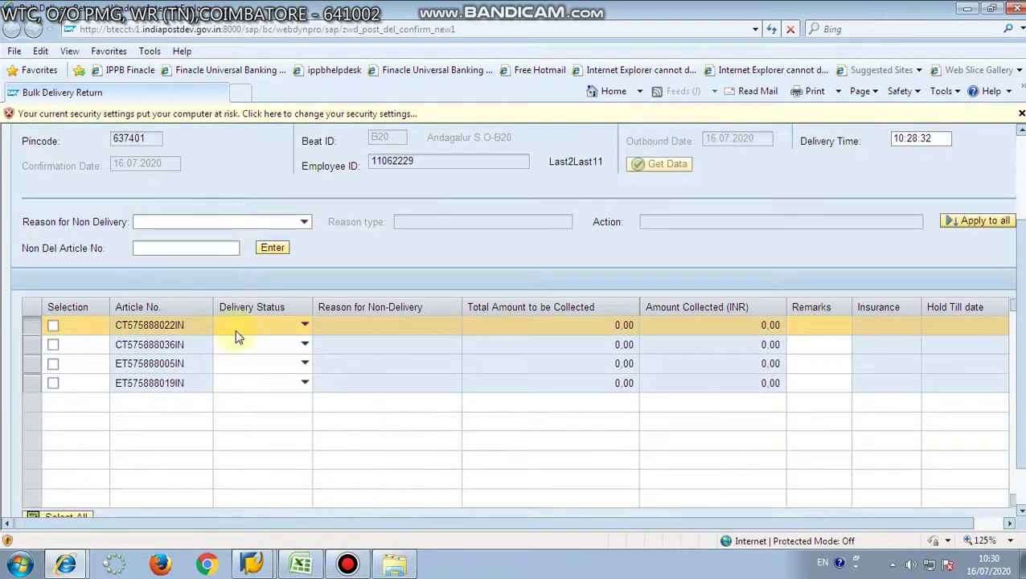
scroll(331, 419, down, 2)
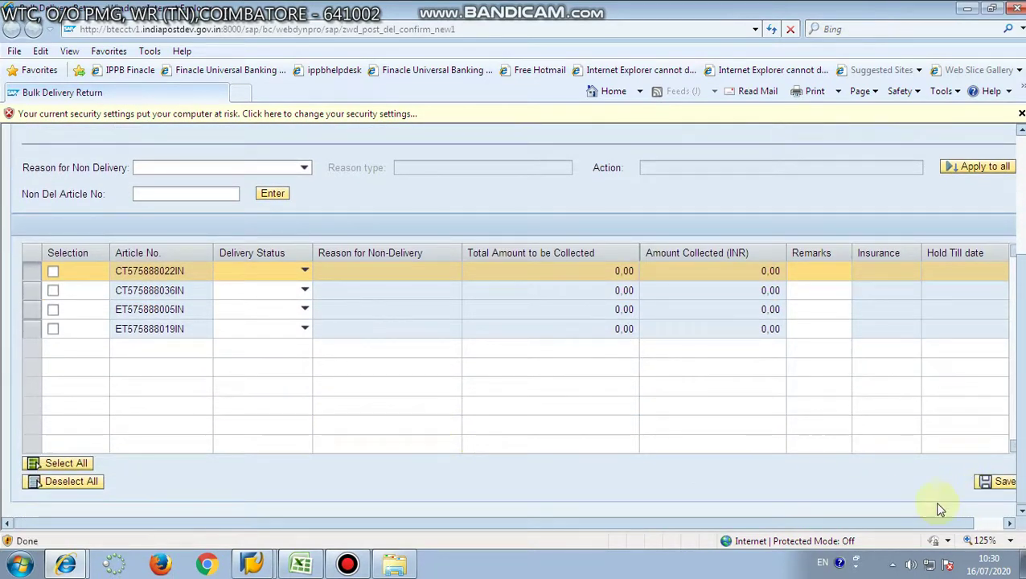
drag(920, 524, 946, 524)
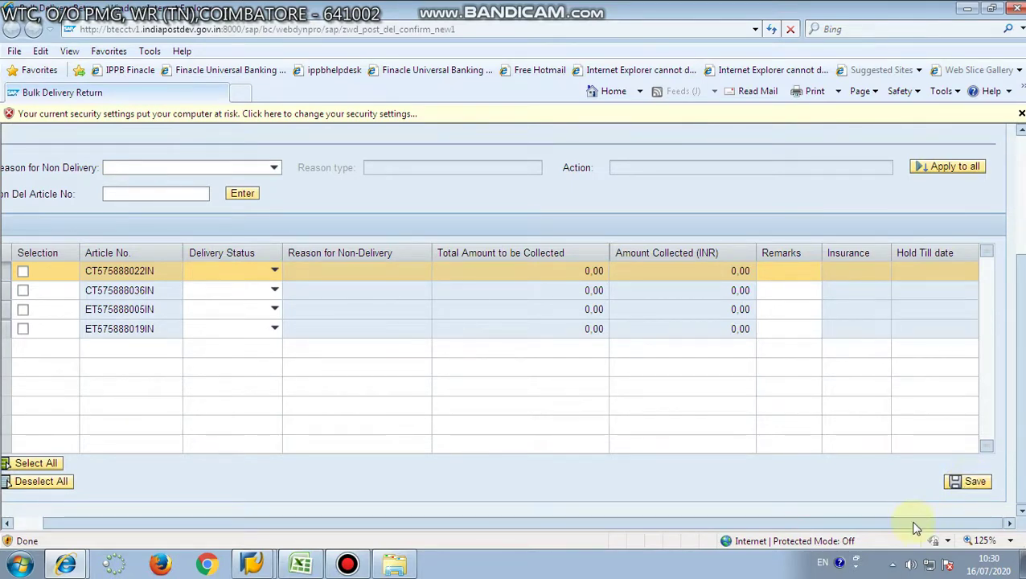
drag(915, 524, 675, 524)
scroll(247, 460, up, 4)
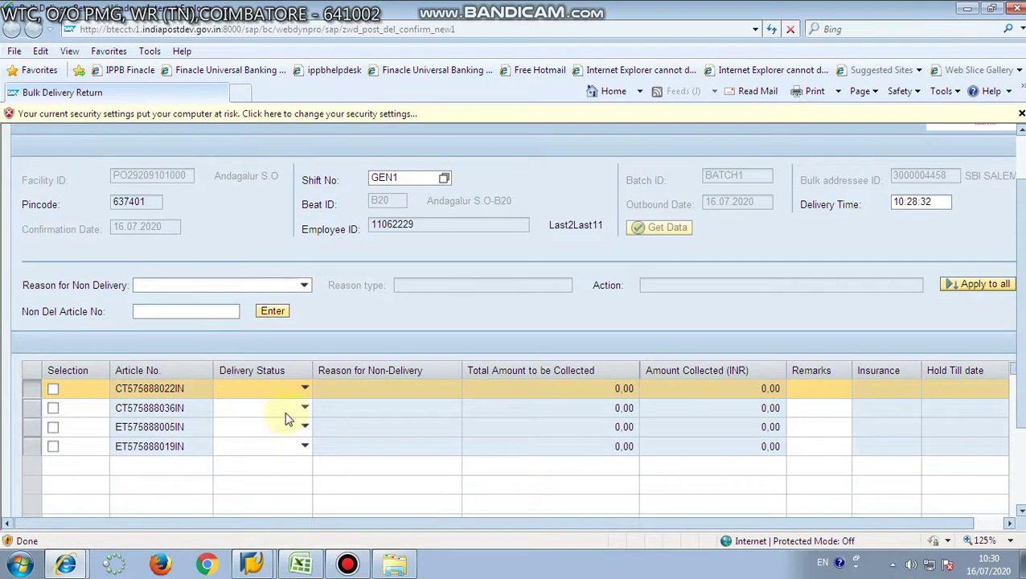
Set the reason for non-delivery to Missent with reason type Miscellaneous.
click(306, 286)
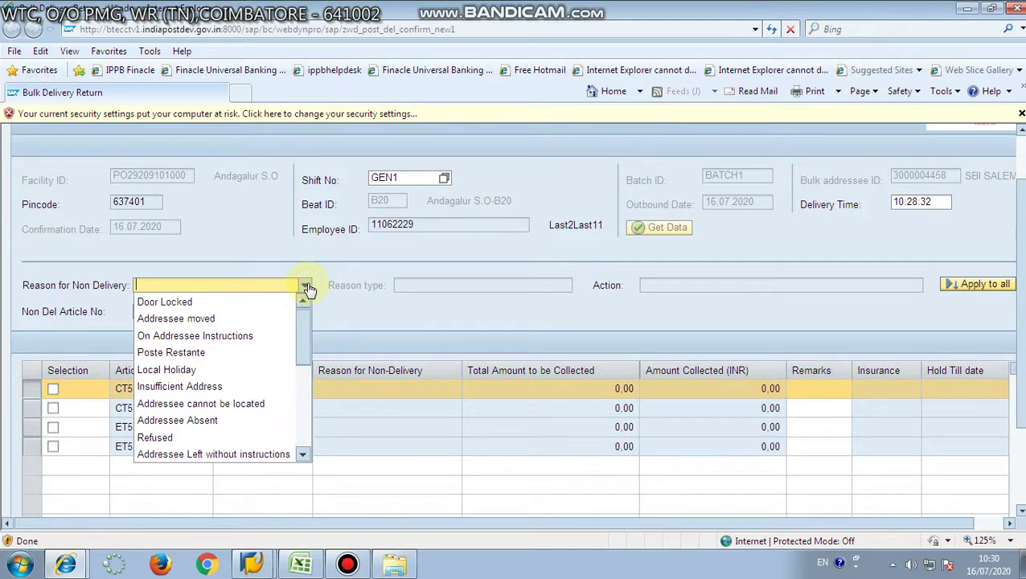
drag(302, 321, 305, 395)
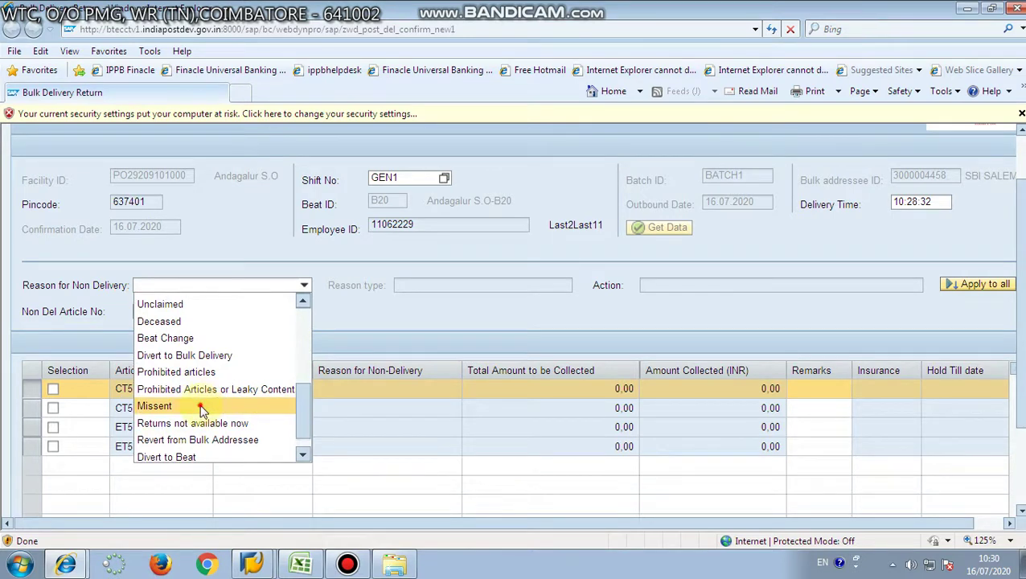
click(201, 411)
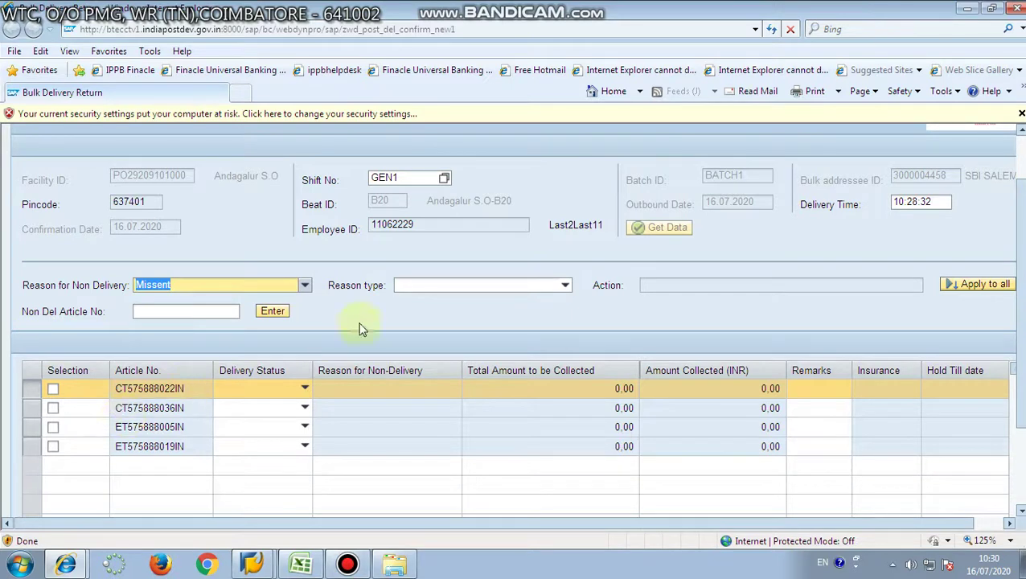
click(566, 288)
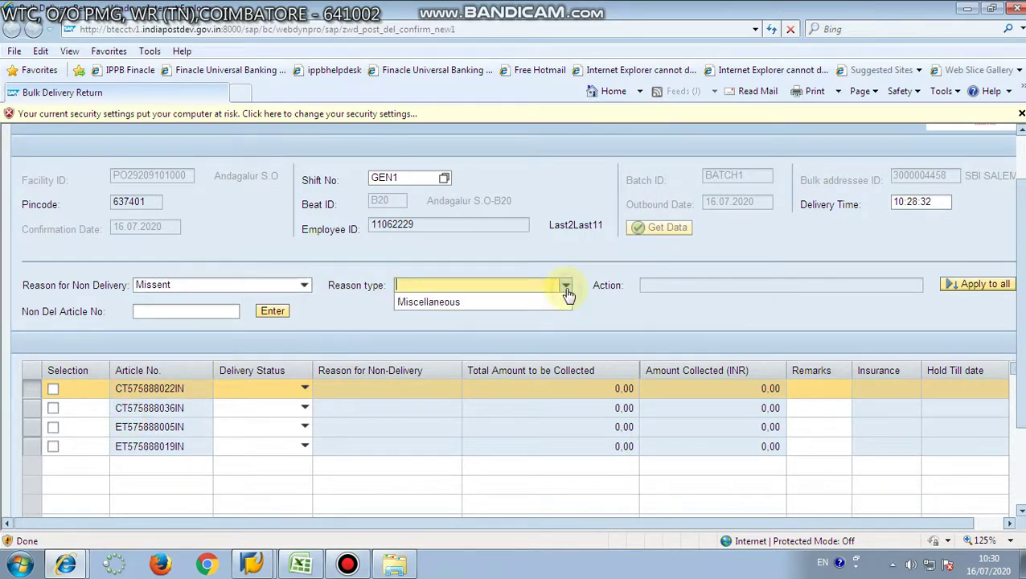
click(535, 296)
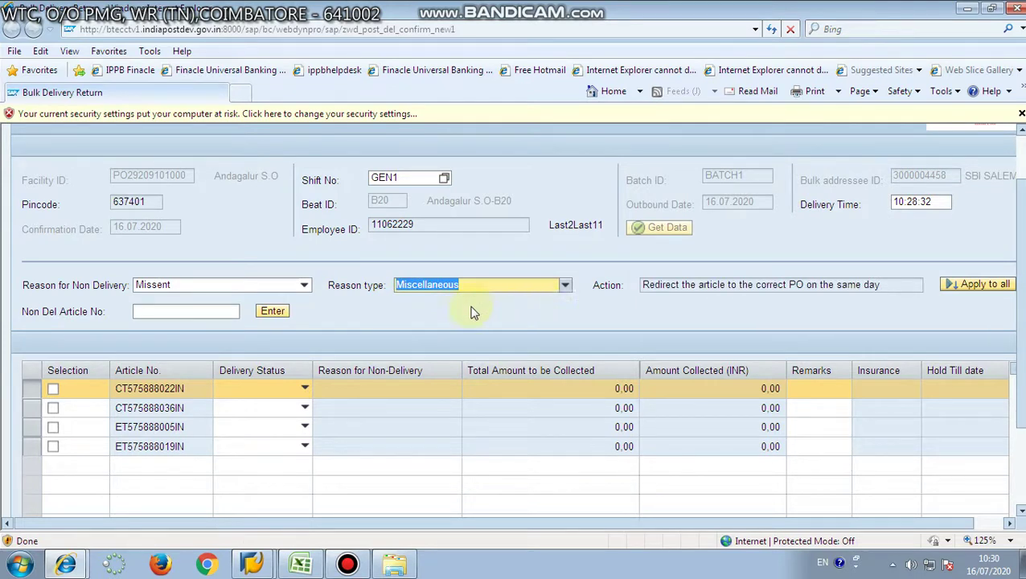
click(168, 312)
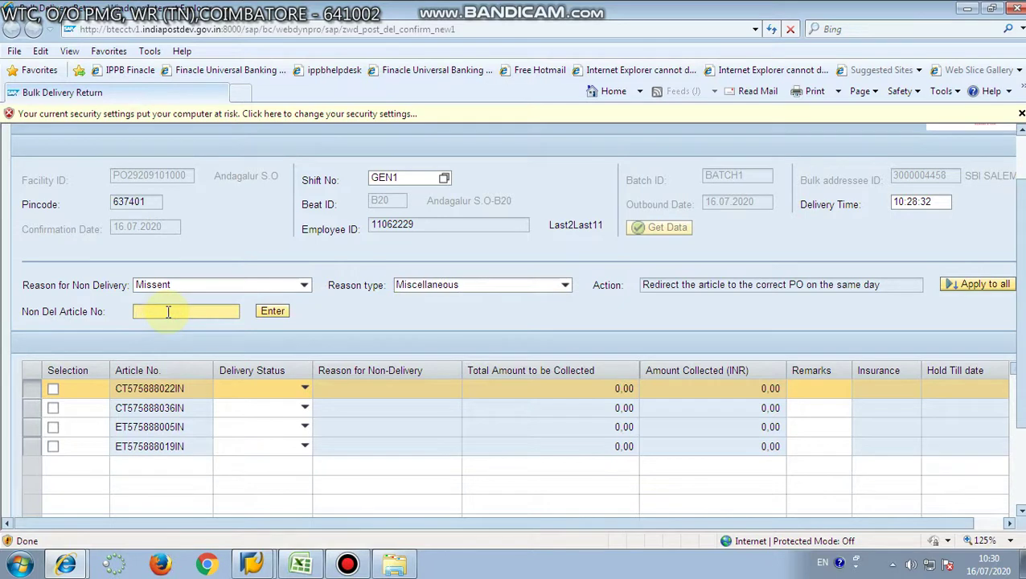
Enter article CT575888036IN as the non-delivered article to open its Redirected Address form.
text(CT575)
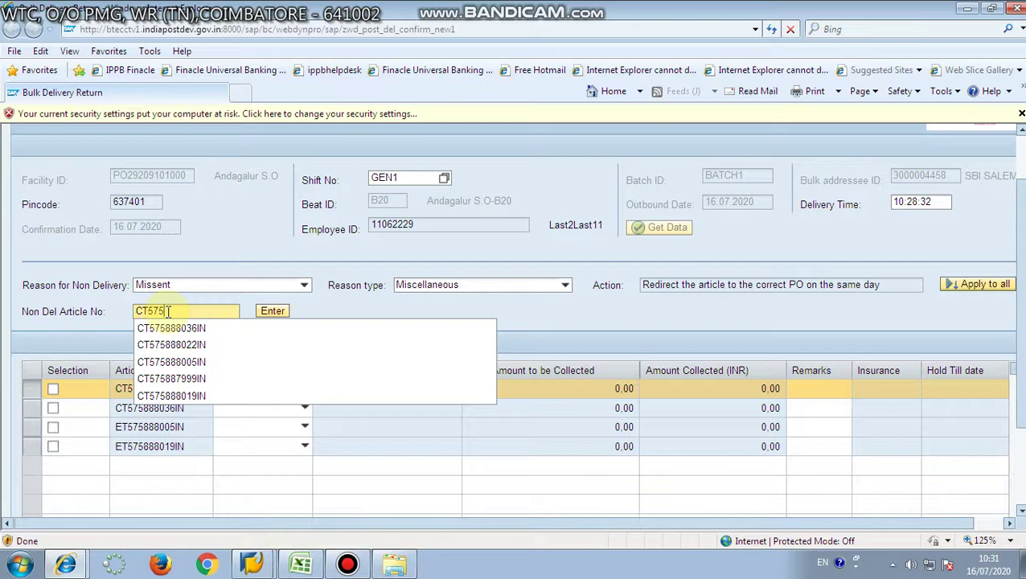
text(888036IN)
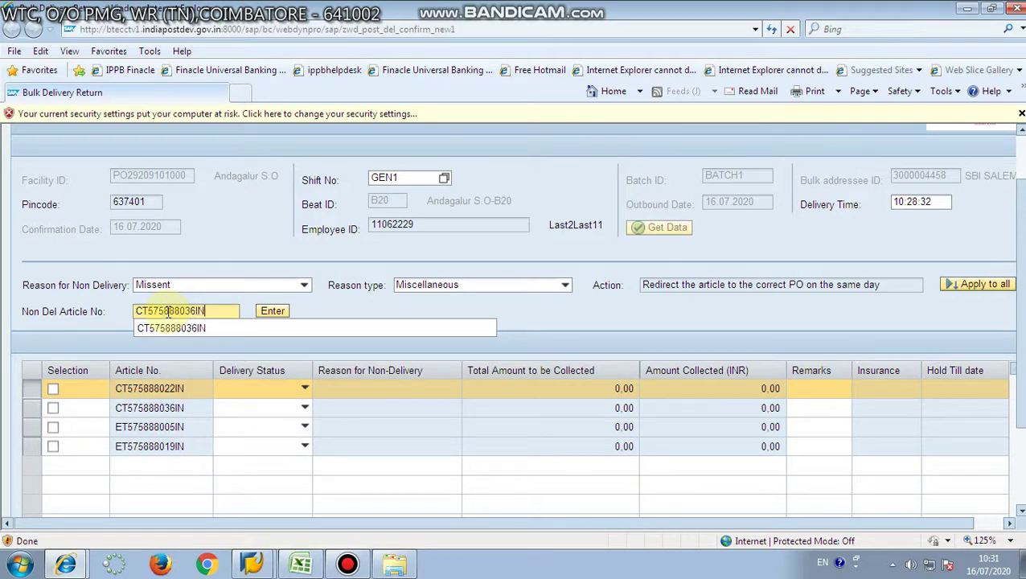
click(273, 316)
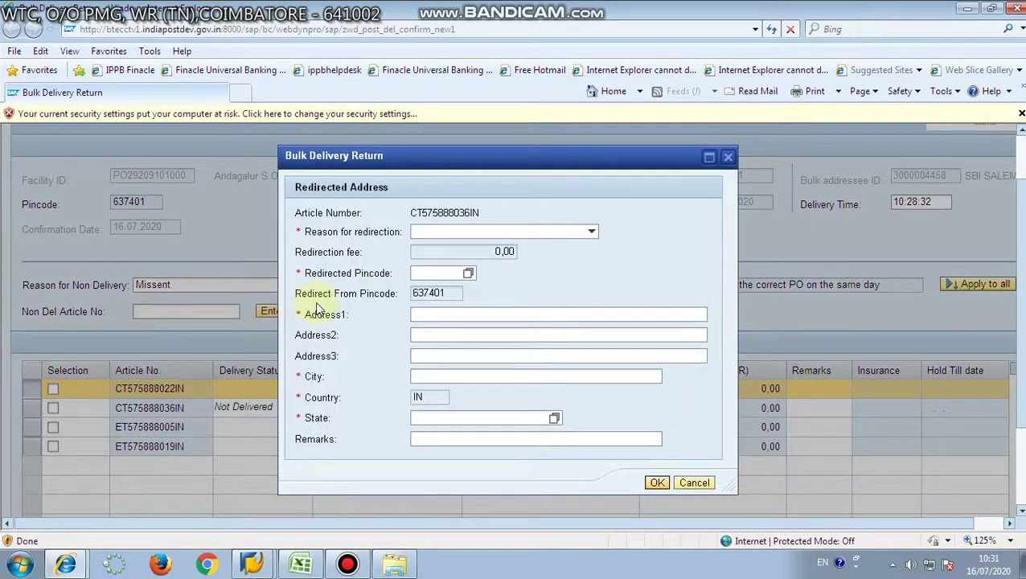
Choose Missent as the redirection reason and enter pincode 641021.
click(591, 234)
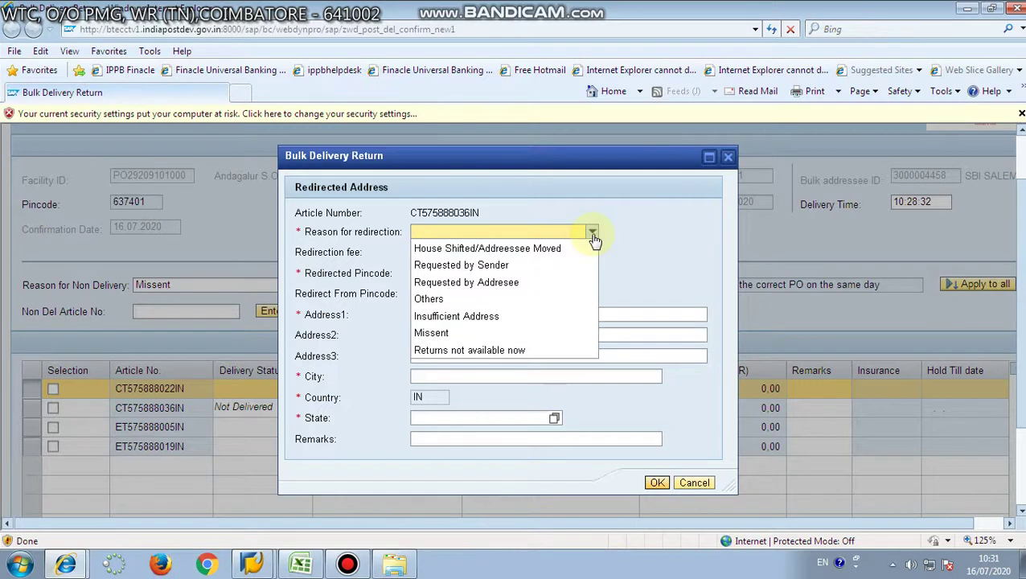
click(504, 332)
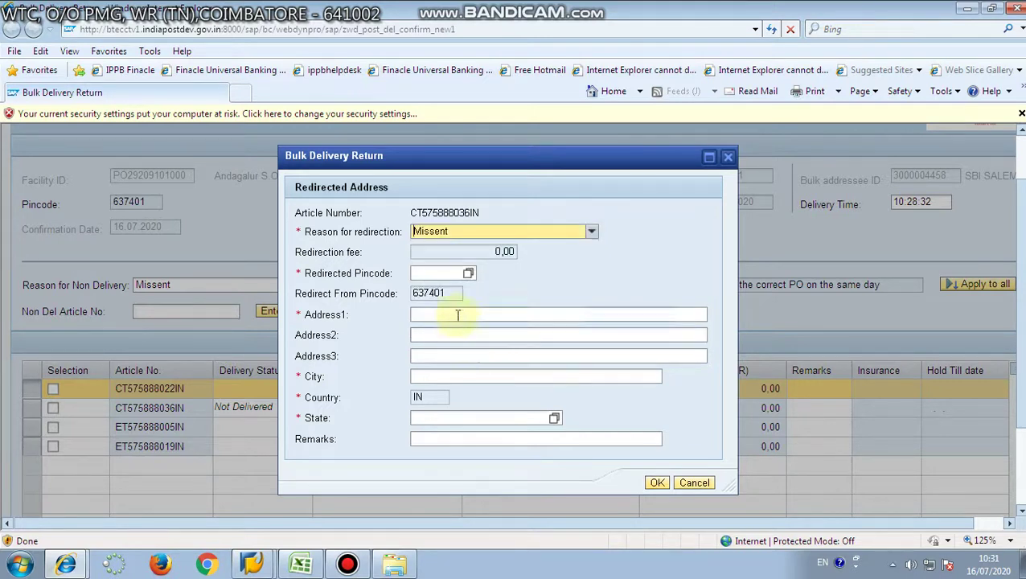
click(432, 274)
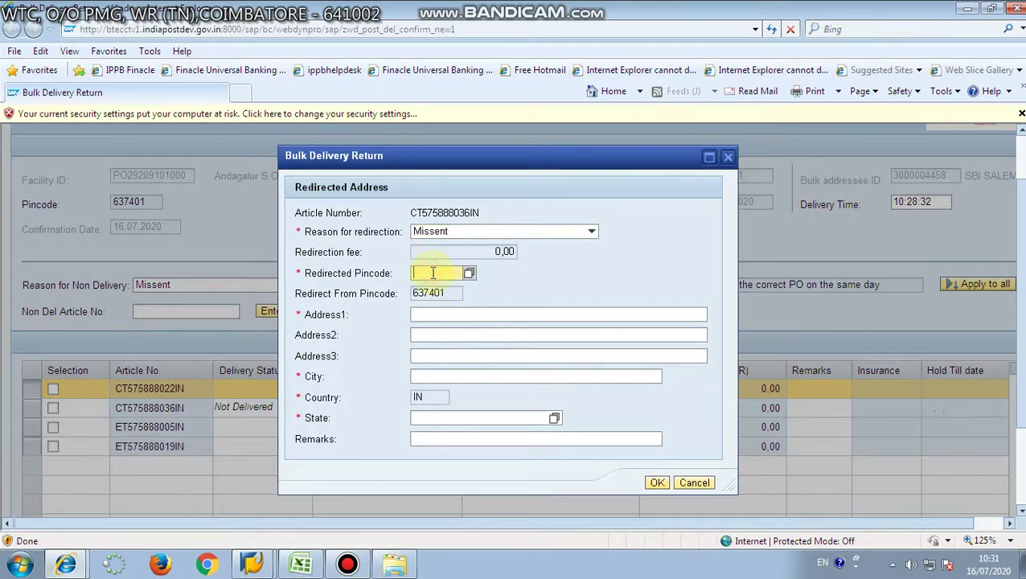
text(641021)
click(419, 314)
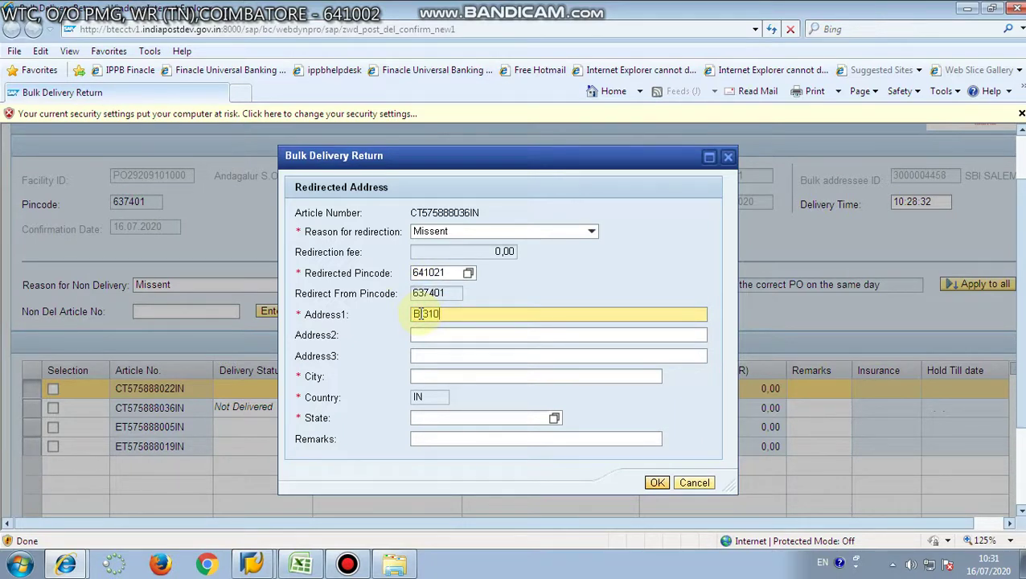
key(Tab)
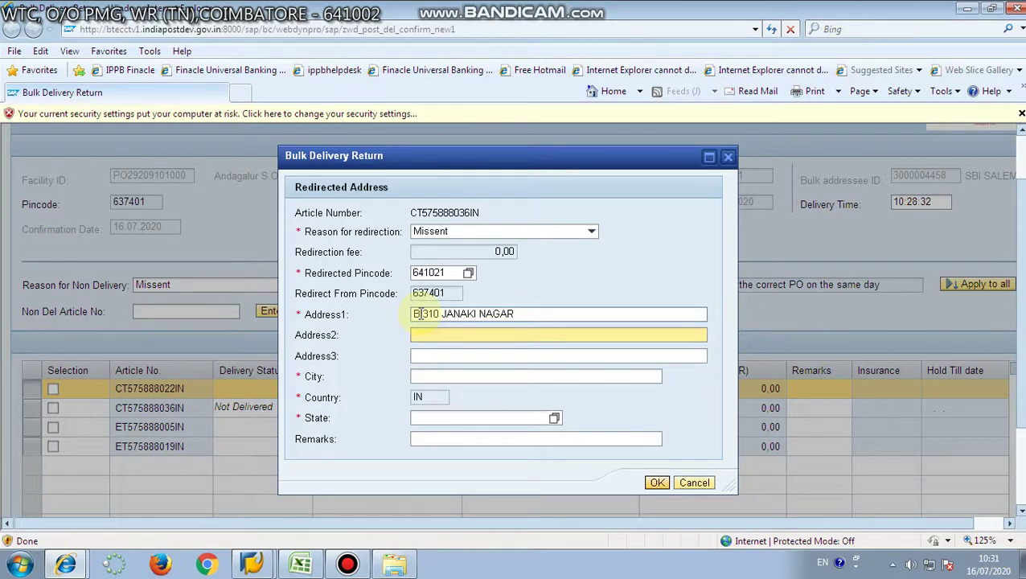
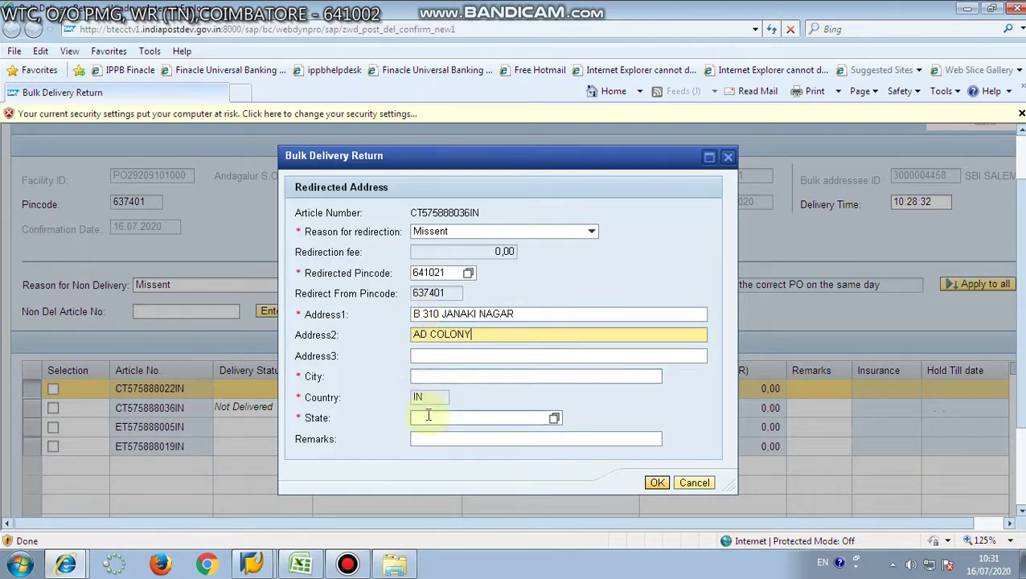
click(441, 375)
text(COI)
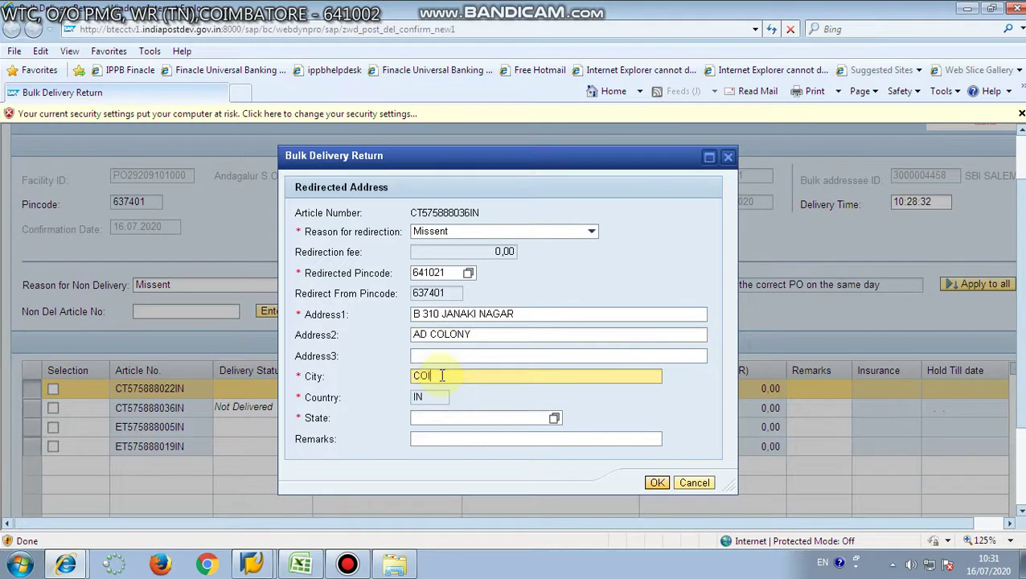
text(MBATORE)
click(554, 418)
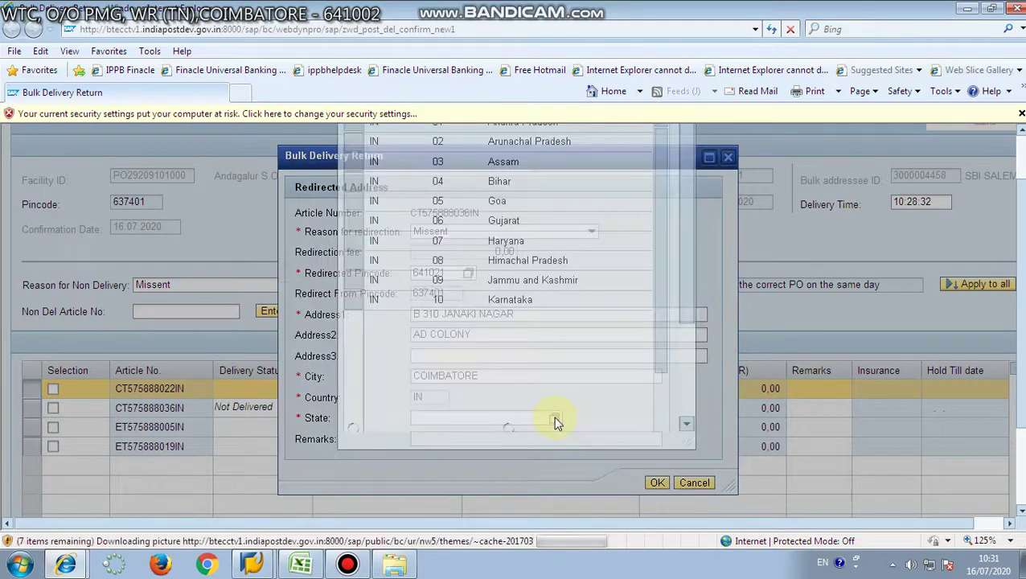
Set the redirect state to 22 Tamil Nadu and confirm the redirected address.
scroll(406, 466, down, 5)
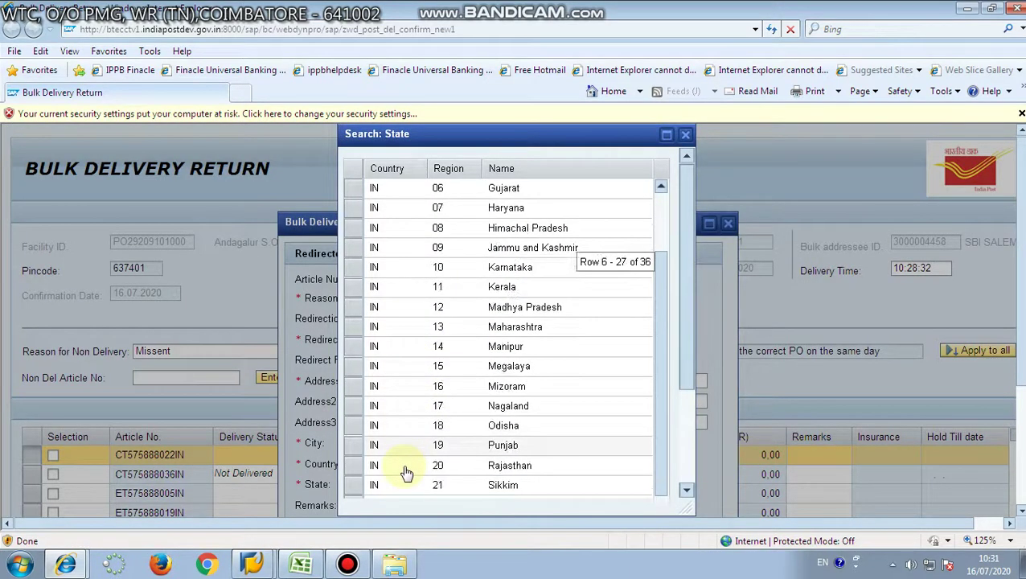
scroll(396, 460, down, 2)
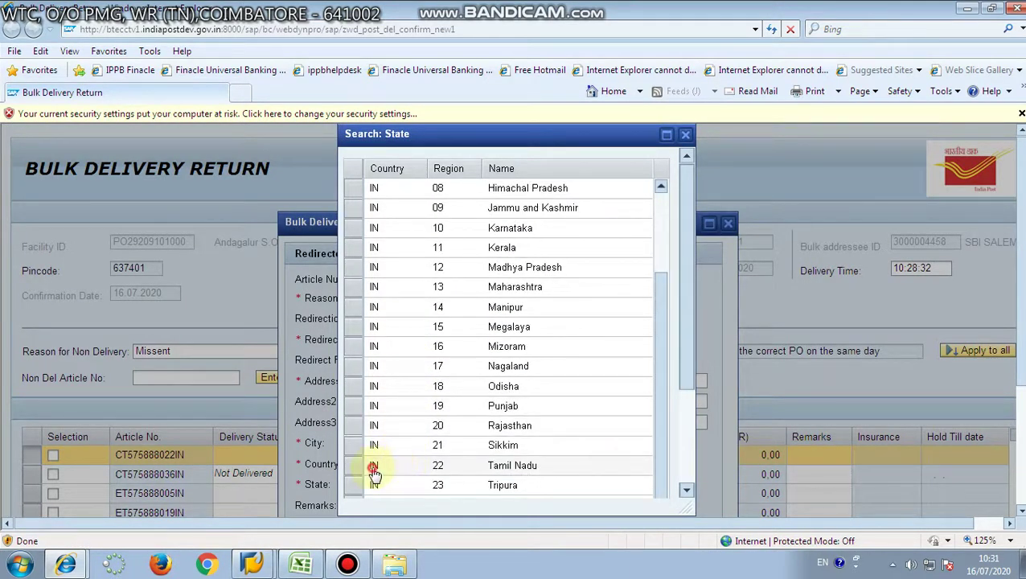
click(372, 466)
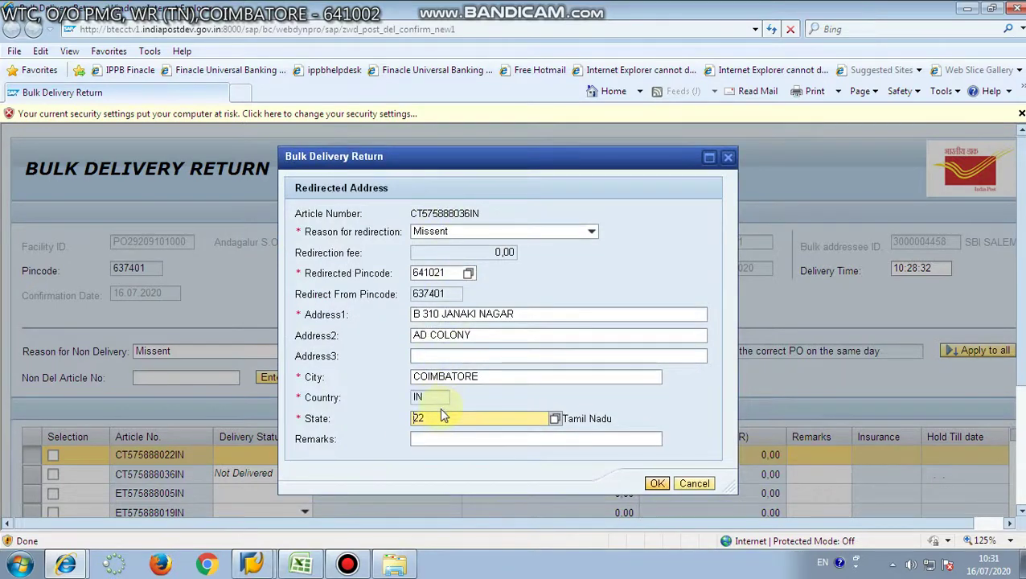
click(655, 483)
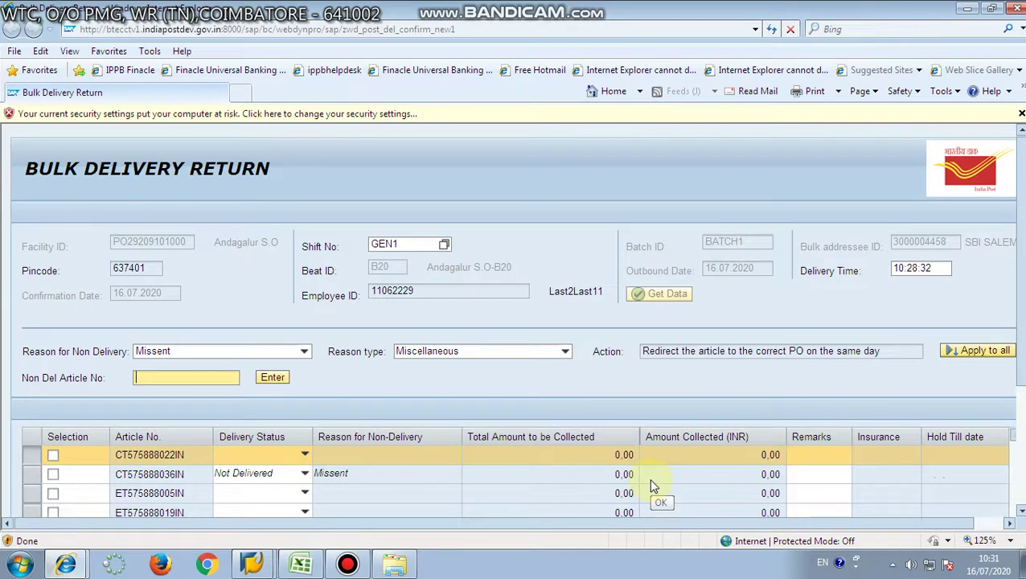
Save the return, showing a summary of 3 delivered and 1 non-delivered article.
scroll(653, 486, down, 3)
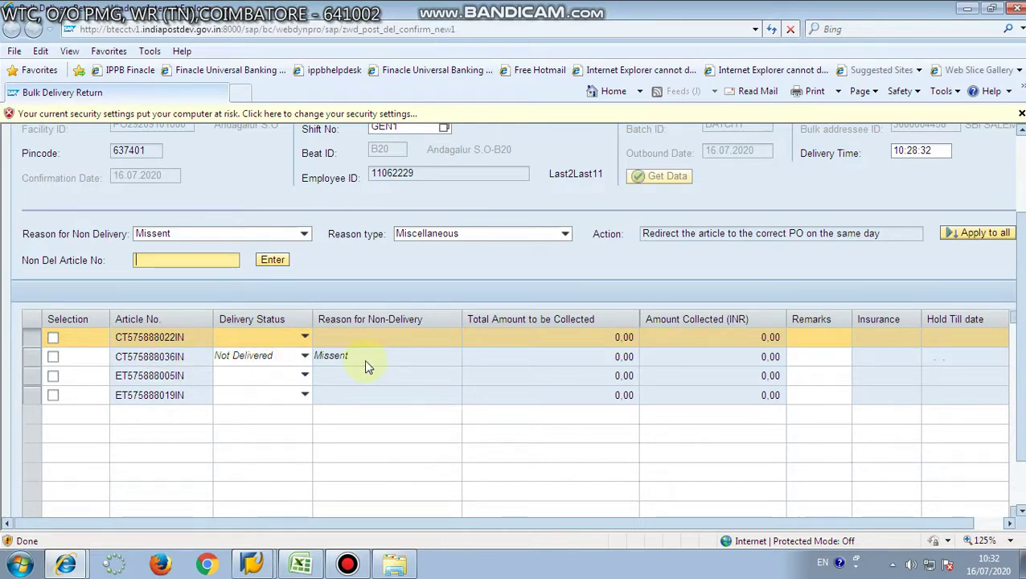
scroll(515, 322, down, 2)
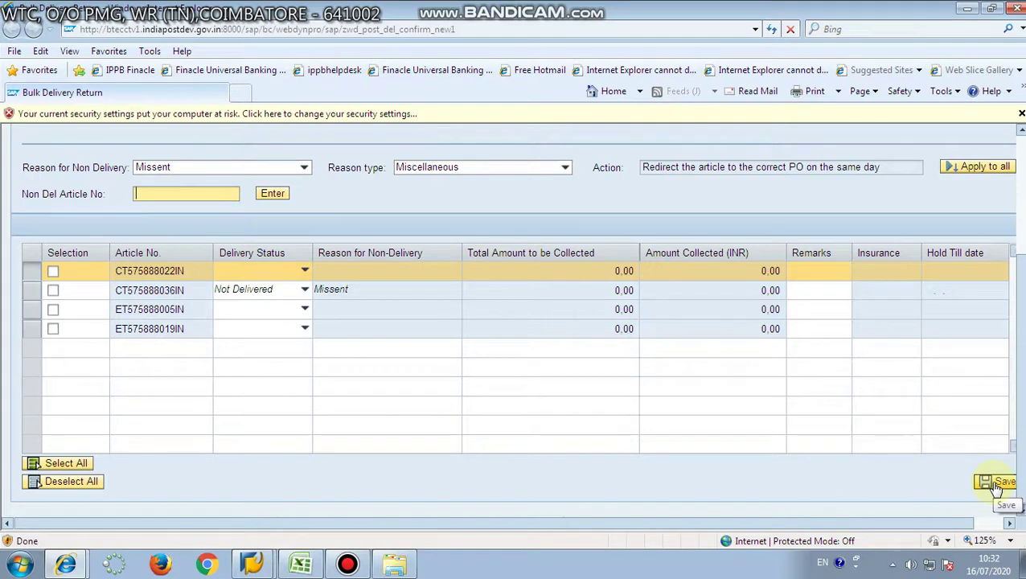
click(995, 484)
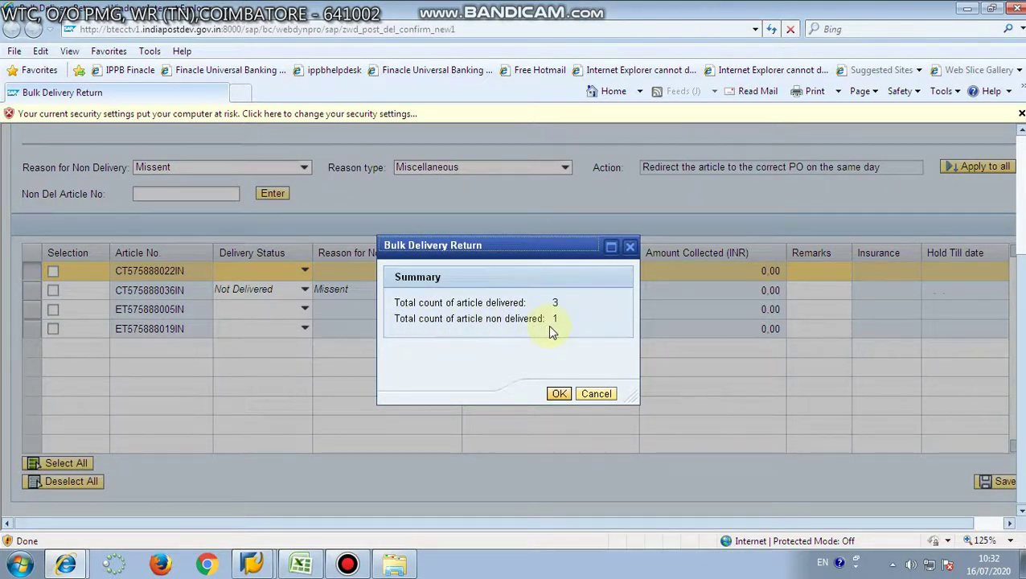
Accept the summary so Data Saved Successfully appears, then close the Bulk Delivery Return window.
click(560, 394)
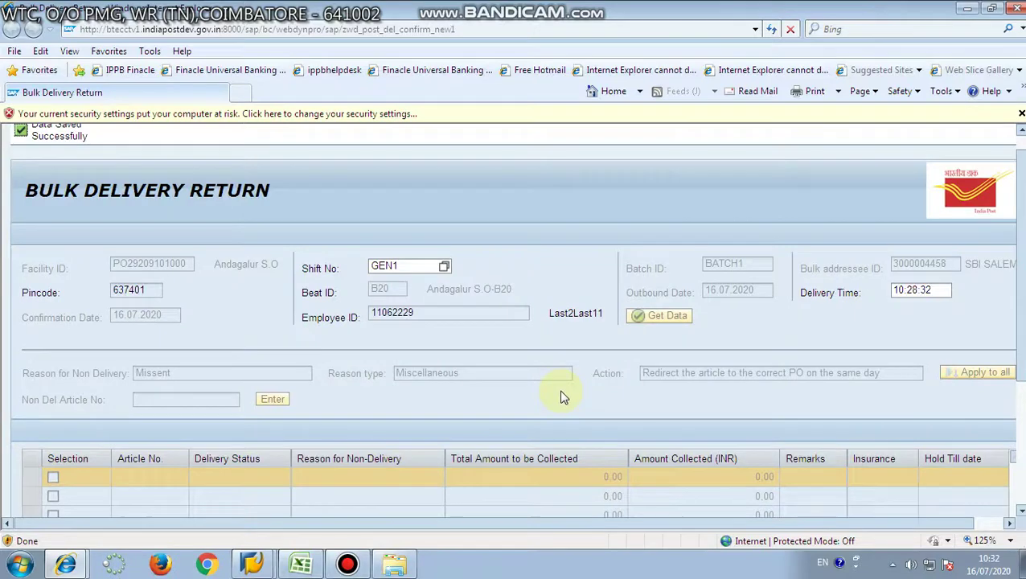
scroll(230, 252, down, 3)
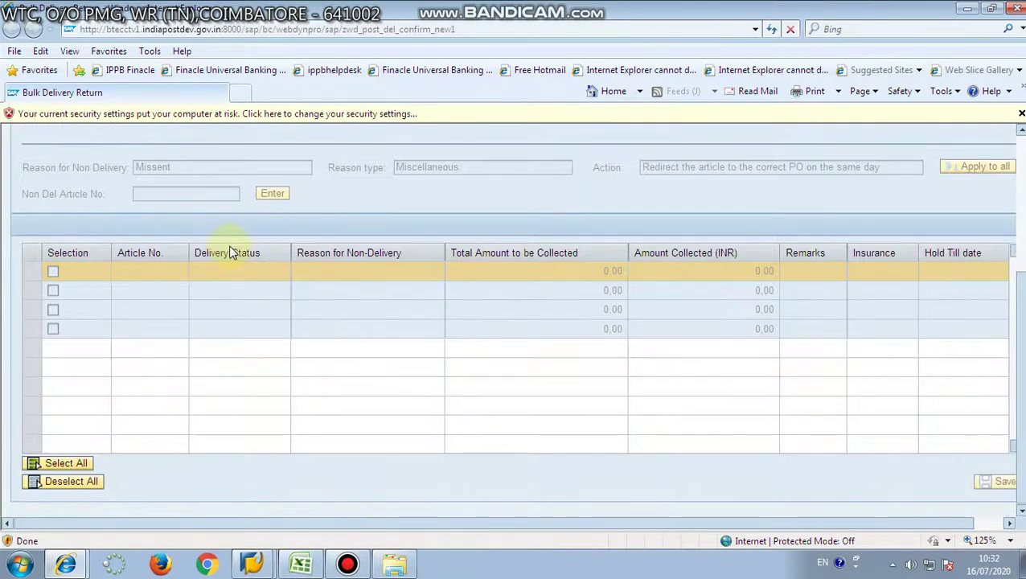
drag(475, 527, 637, 526)
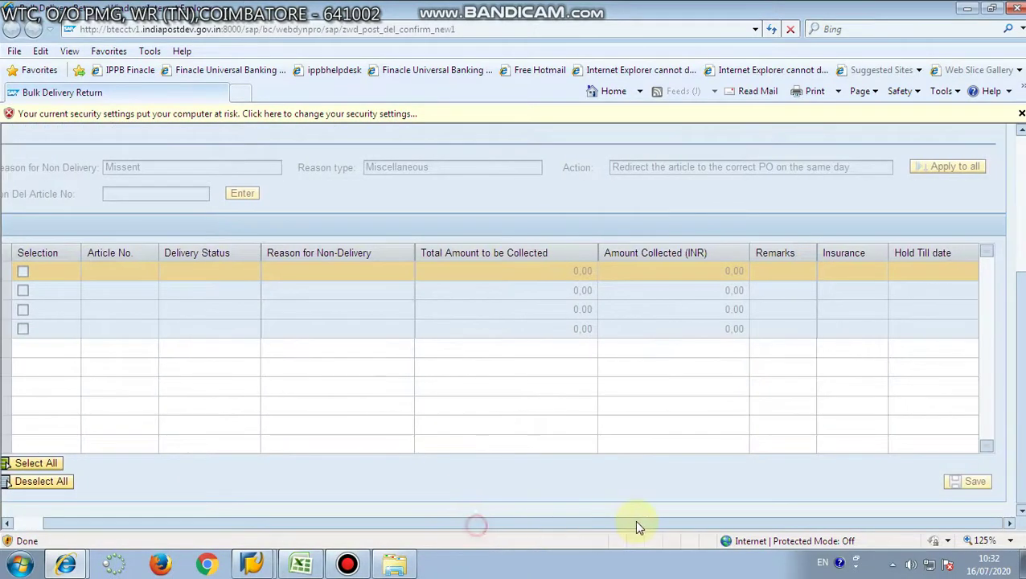
click(1018, 8)
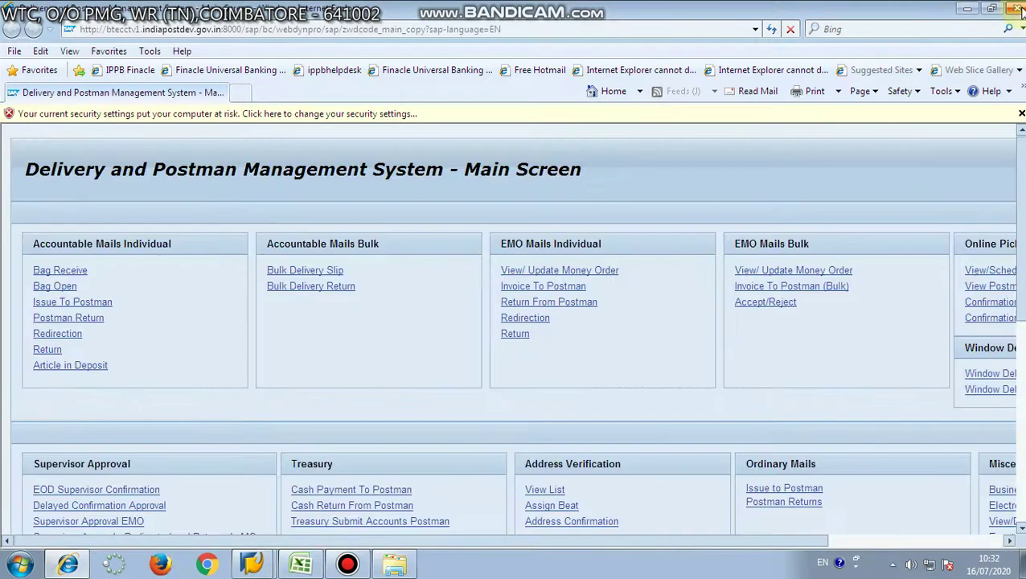